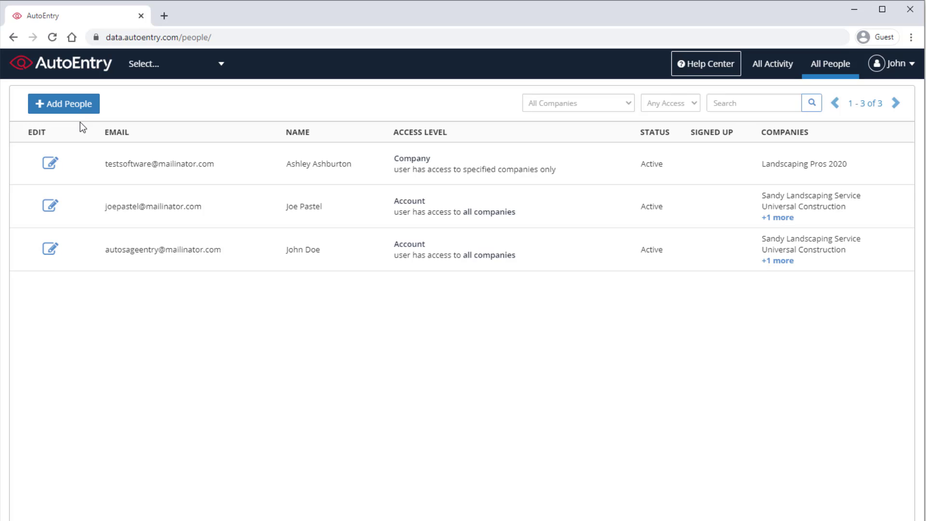
Start inviting a new person: fill in their email address, choose the available account, and set the relationship to Employee
left_click(86, 106)
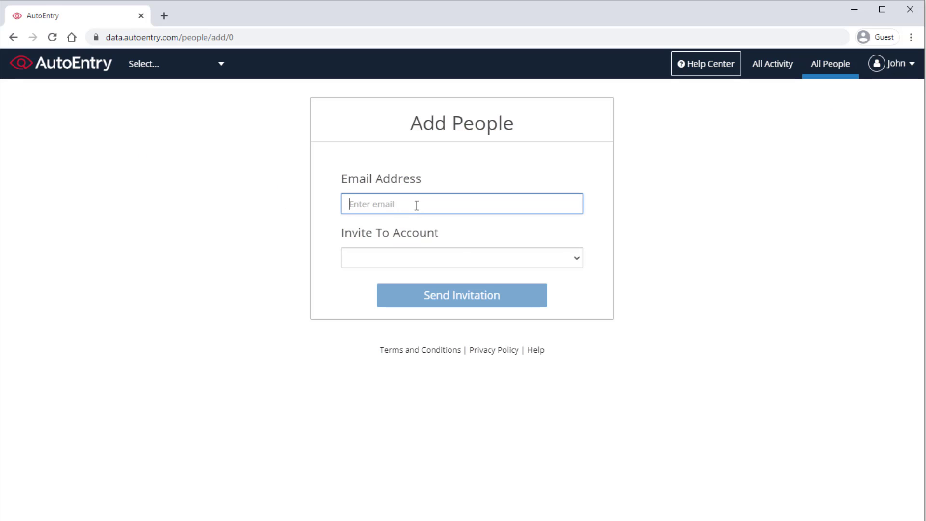
key("ctrl+v")
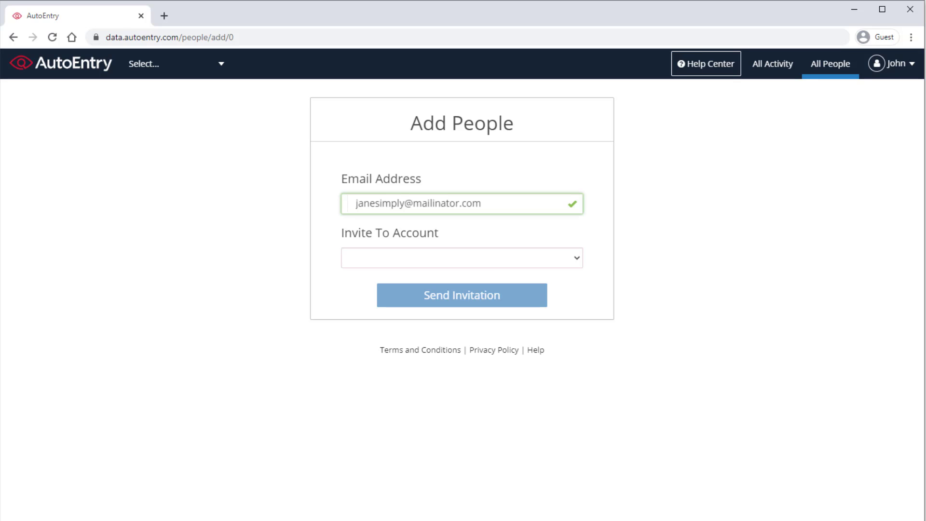
left_click(556, 264)
left_click(545, 284)
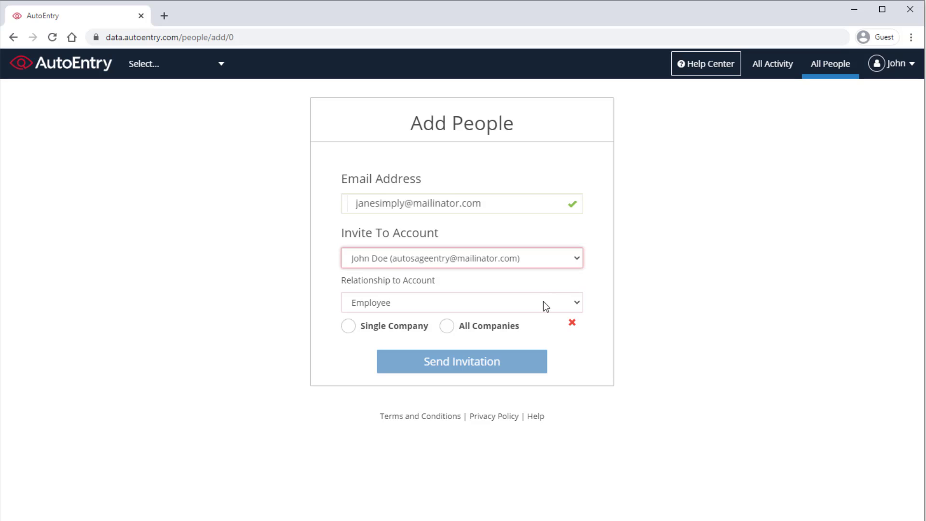
left_click(544, 303)
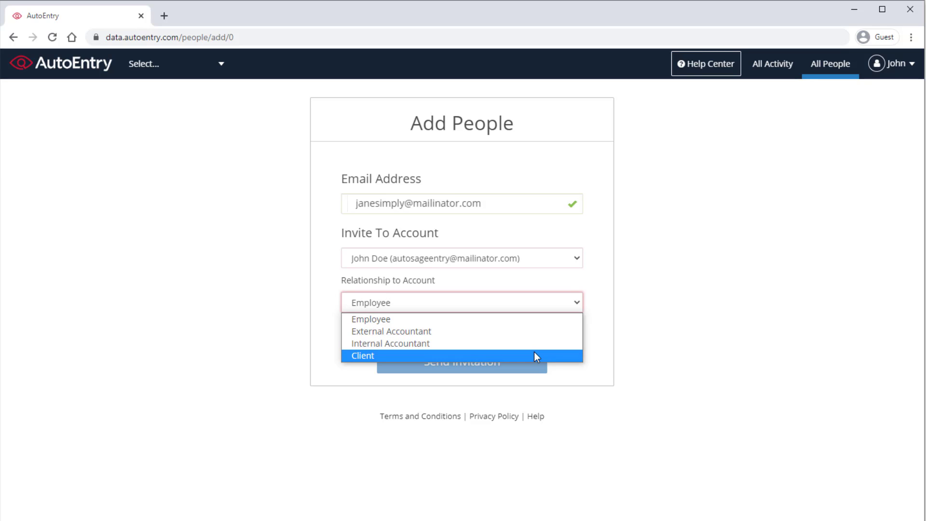
left_click(528, 321)
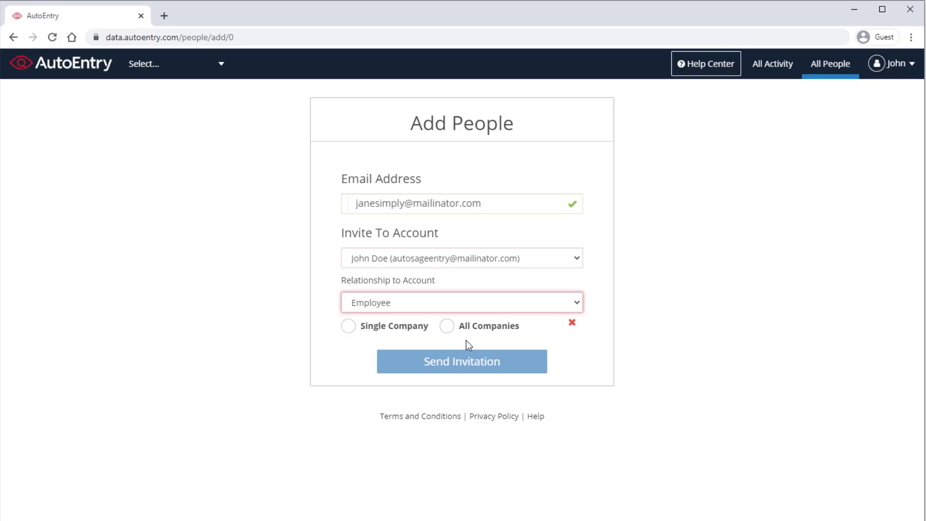
Restrict the invitee's access to the single company Landscaping Pros 2020 and send the invitation
left_click(408, 329)
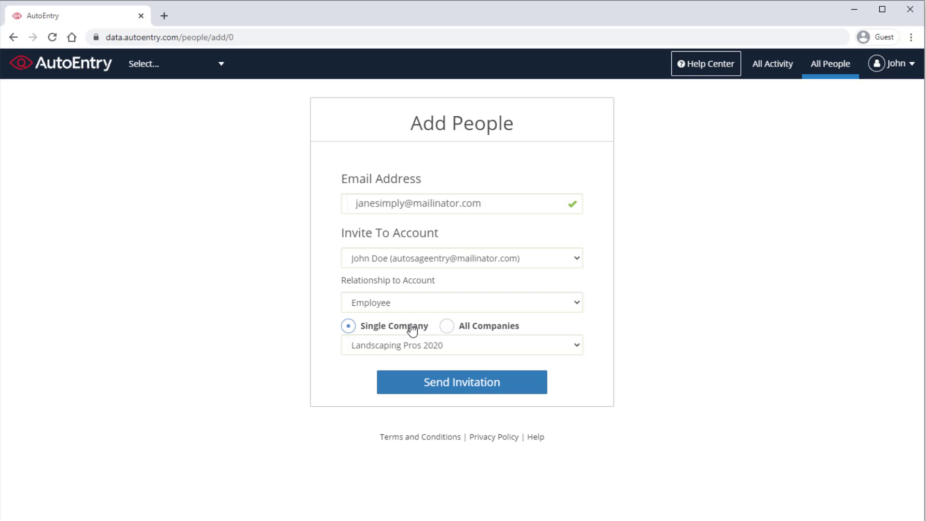
left_click(511, 326)
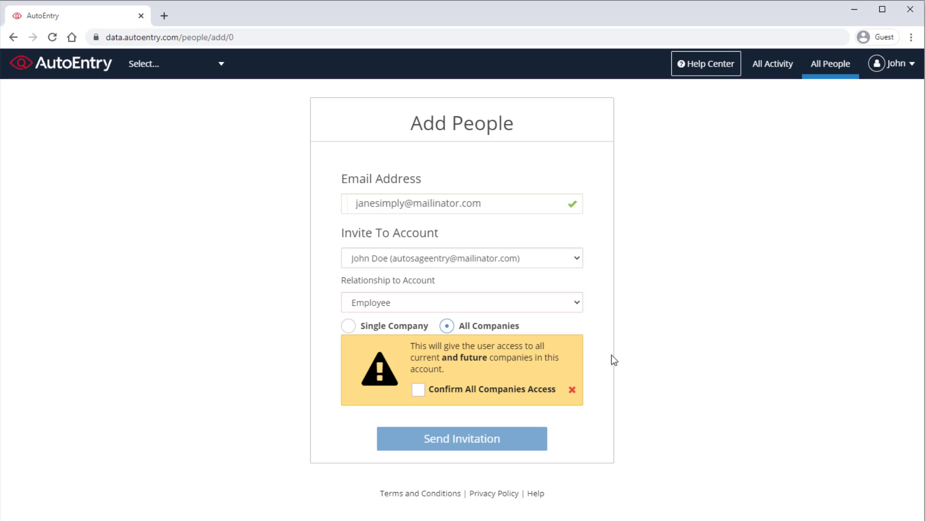
left_click(348, 326)
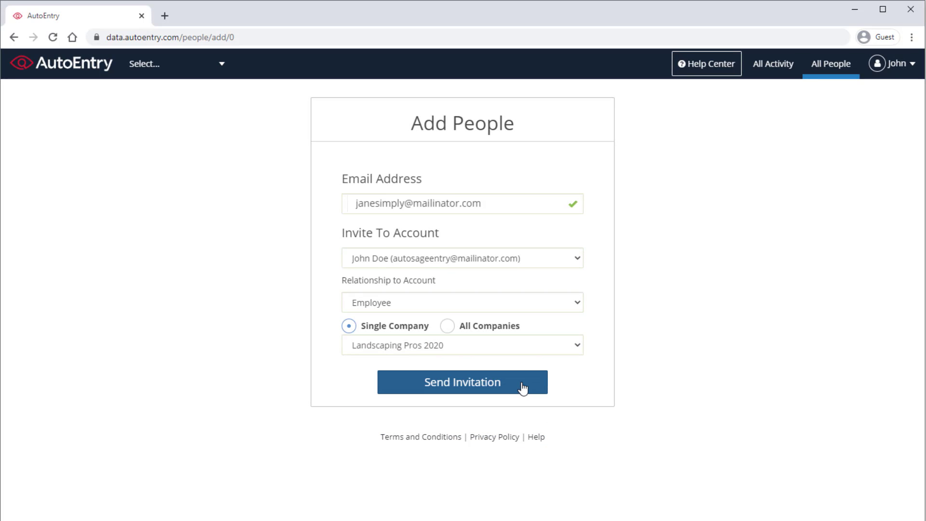
left_click(523, 387)
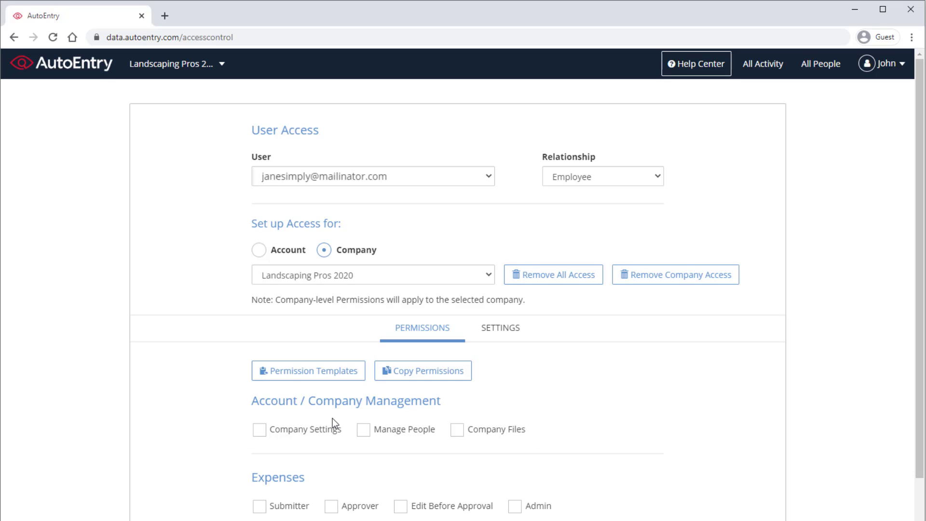
Grant the invited user the Company Settings, Manage People and Company Files permissions under Account / Company Management
left_click(324, 433)
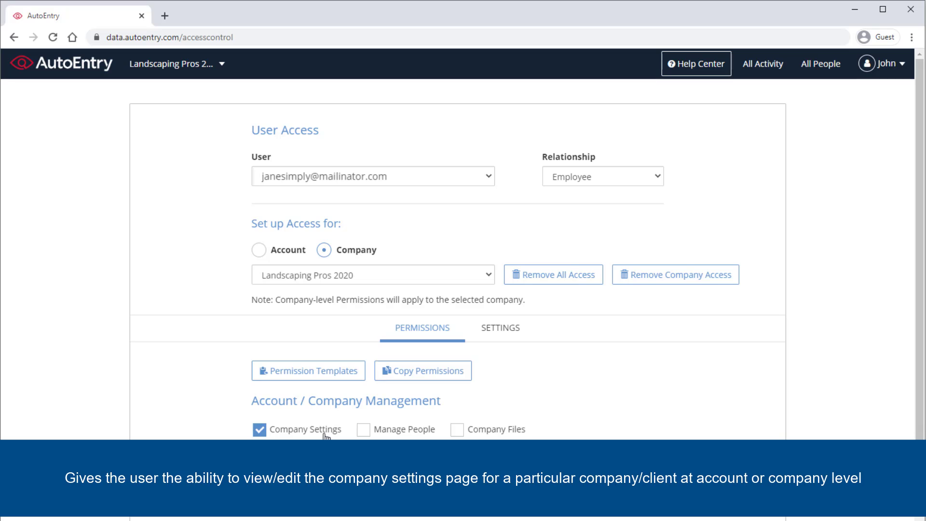
left_click(411, 436)
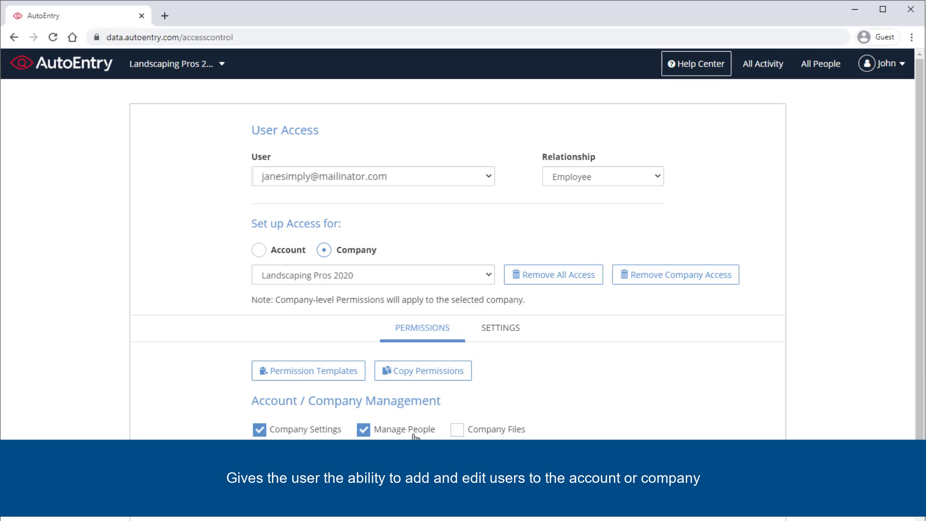
left_click(481, 438)
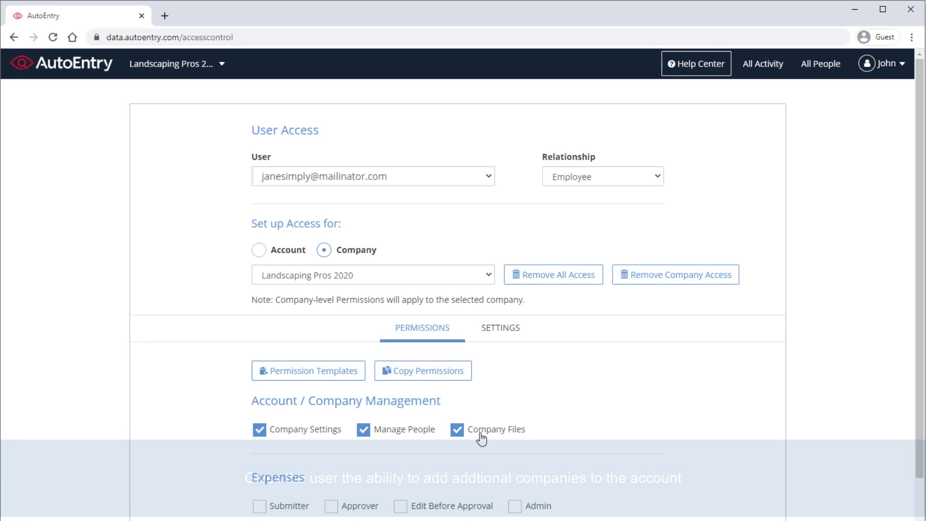
Save the user's current permissions as a permission template named "Entry" and close the templates window
scroll(574, 490, "down", 1)
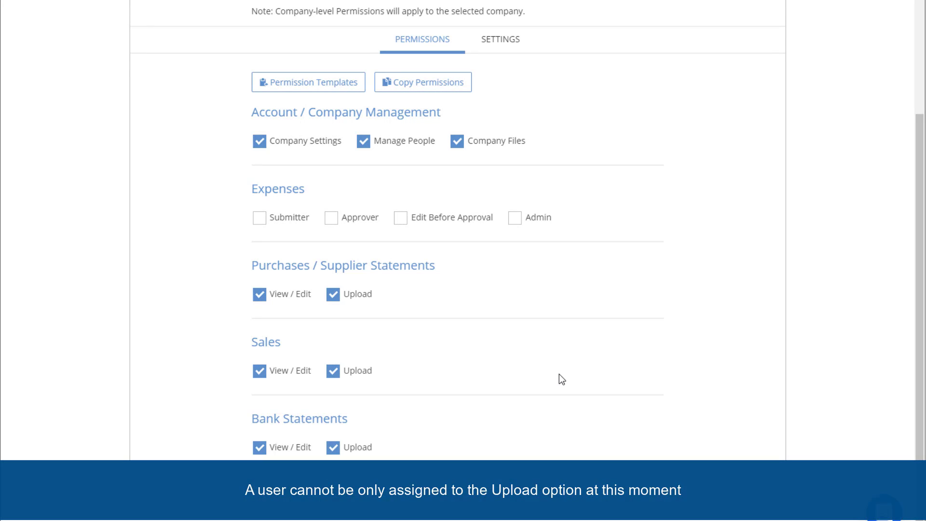
scroll(559, 374, "up", 1)
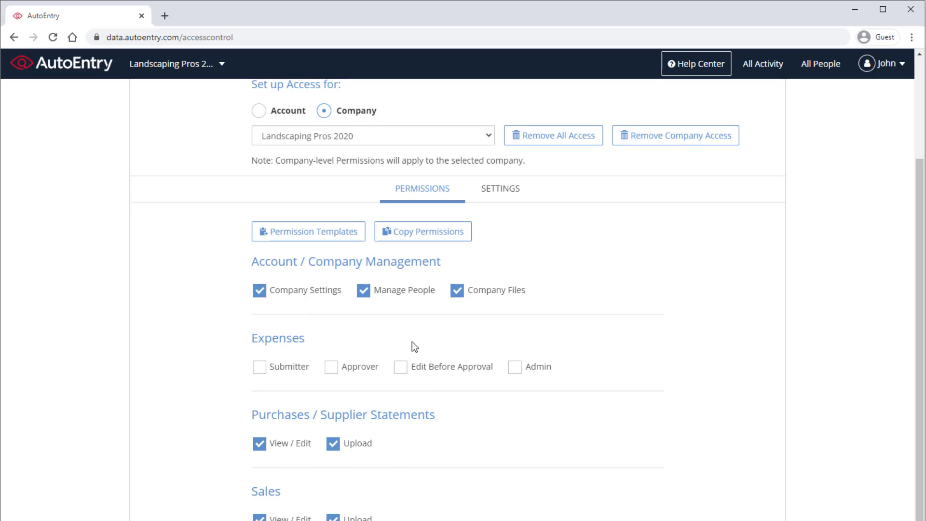
left_click(332, 236)
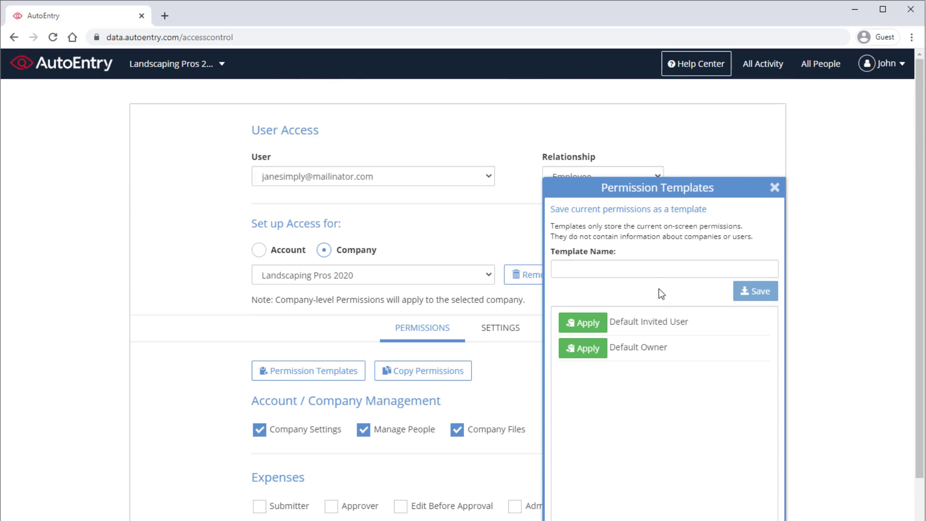
left_click(648, 263)
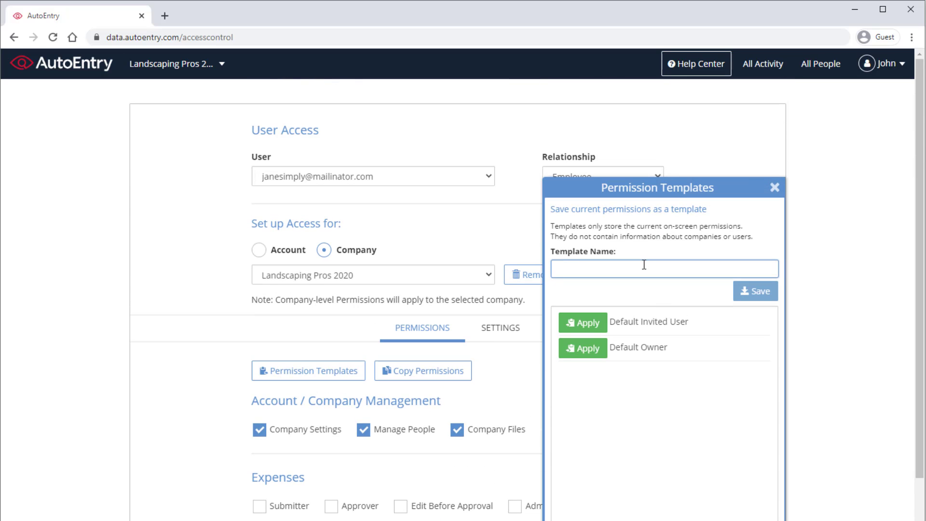
type("Entry")
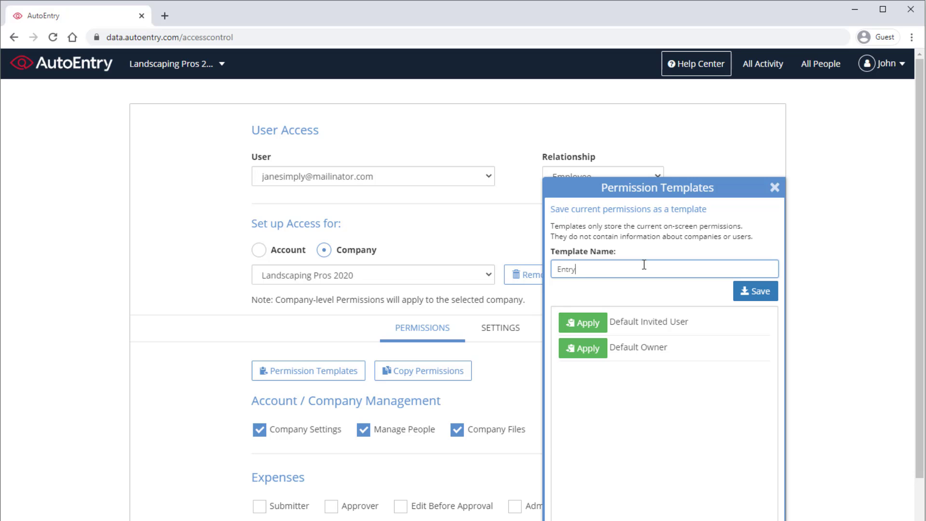
left_click(747, 294)
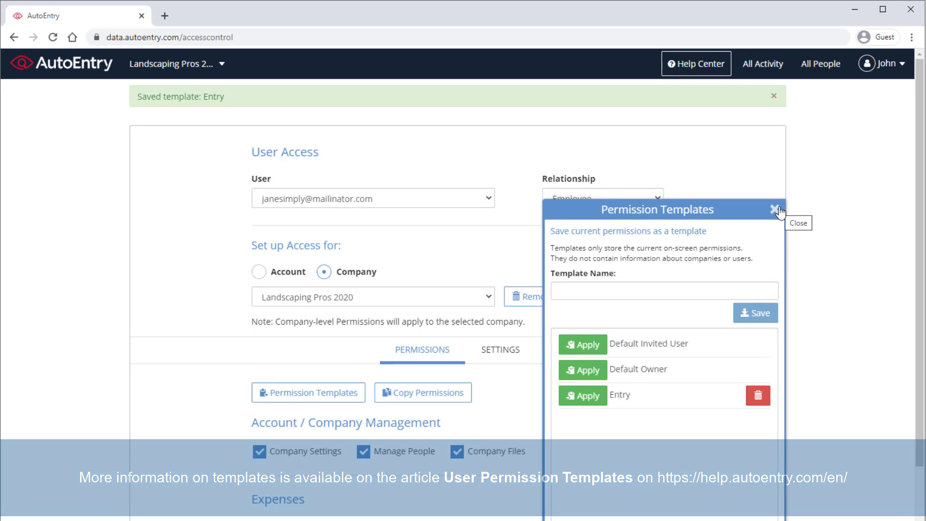
left_click(780, 213)
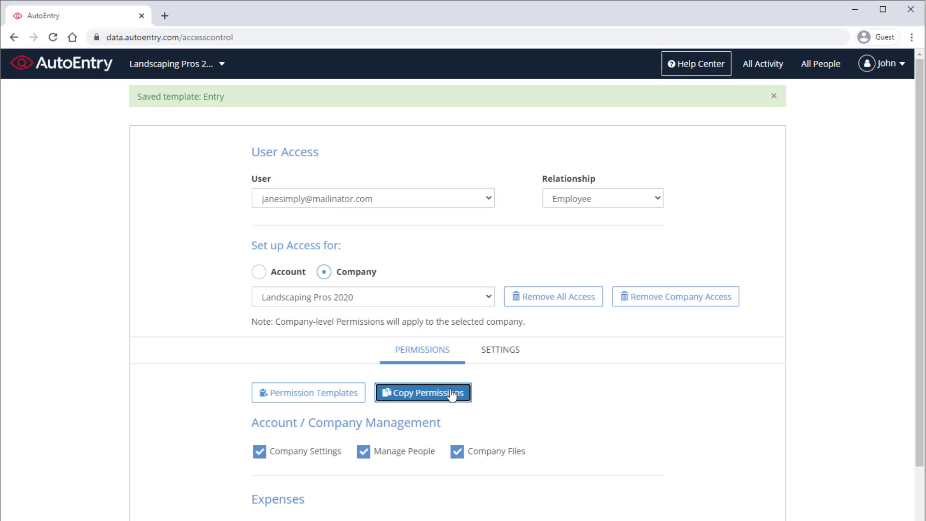
Copy the current permissions to the first and third listed users for Landscaping Pros 2020, acknowledging that existing permissions are replaced
left_click(460, 399)
left_click(364, 205)
left_click(348, 245)
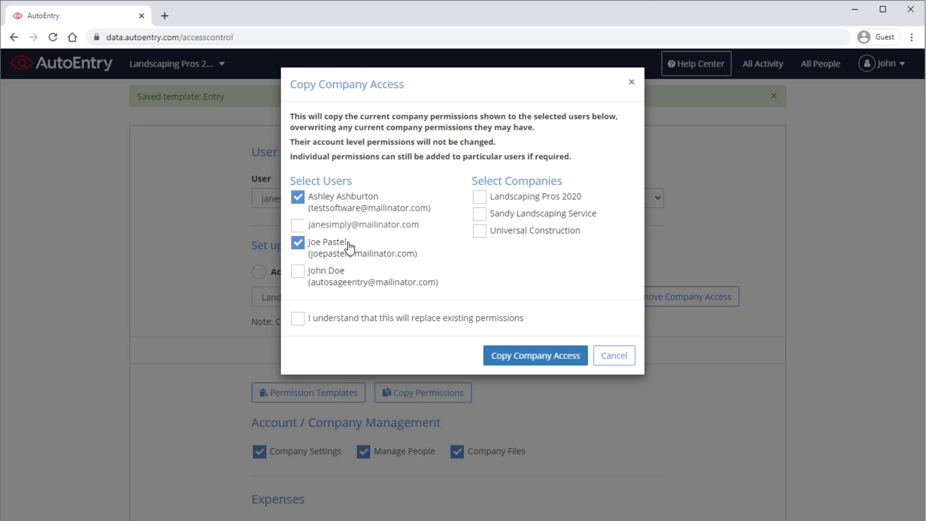
left_click(513, 199)
left_click(497, 320)
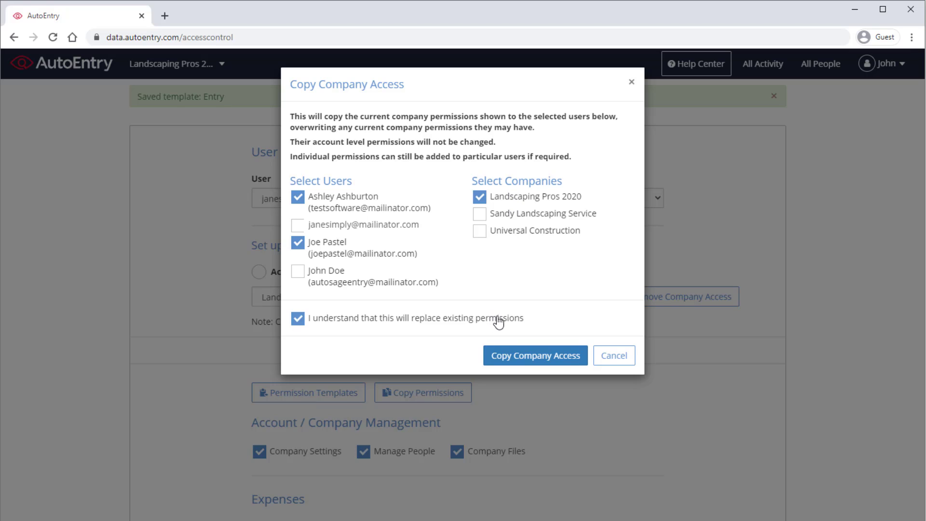
left_click(533, 368)
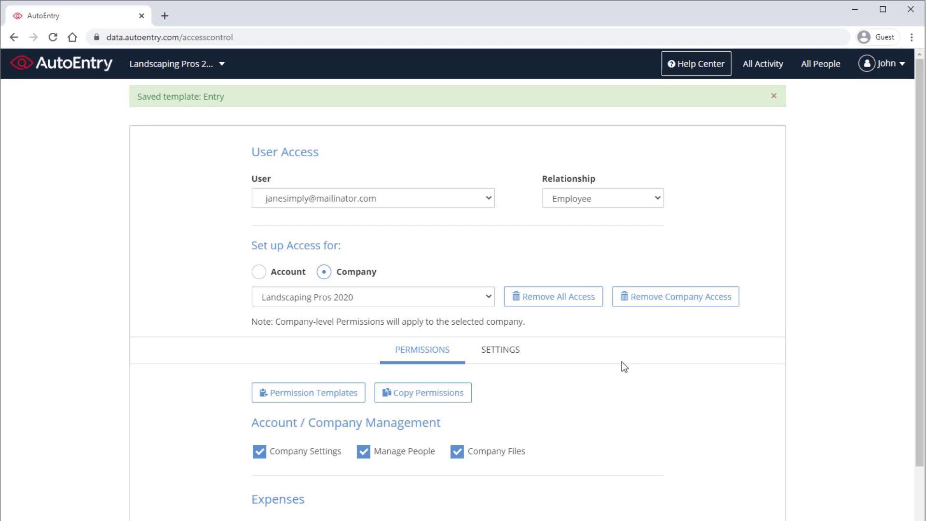
In the invited user's company-level settings, assign the first listed user as expense approver
left_click(511, 353)
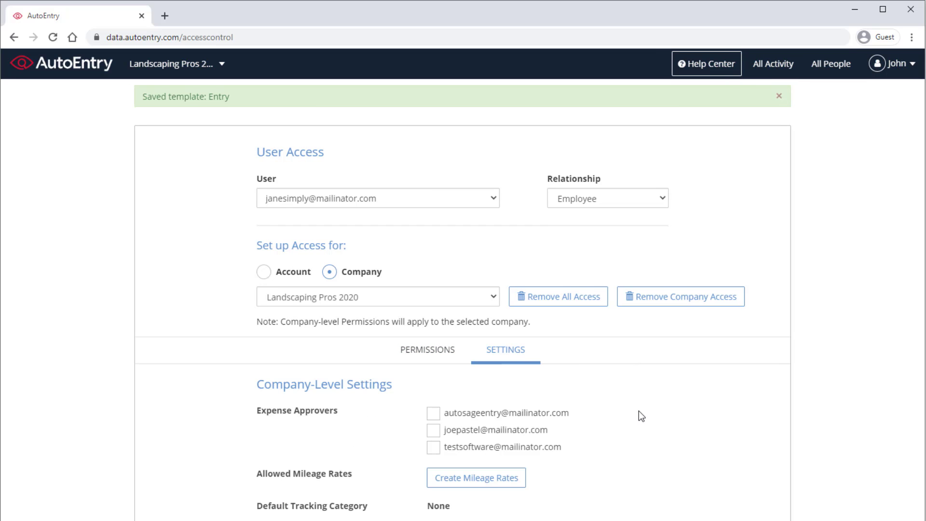
left_click(555, 416)
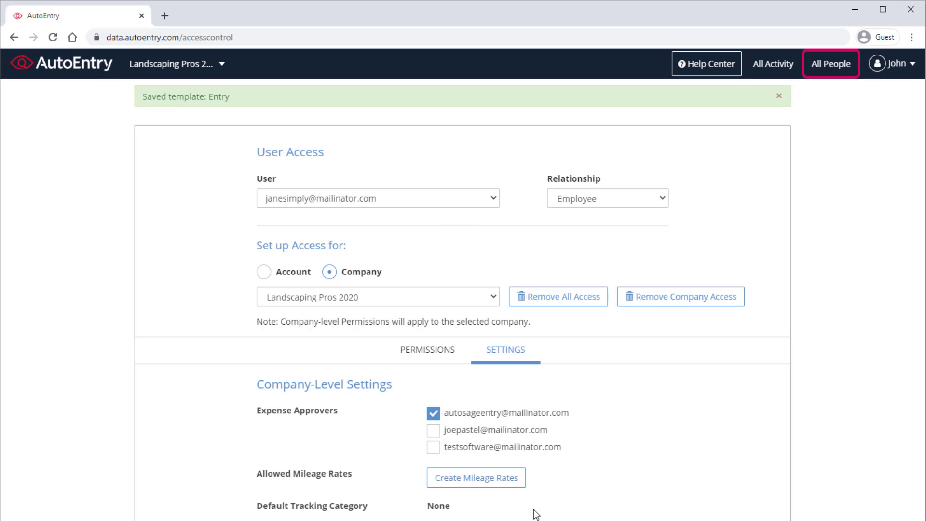
Return to the list of all people and resend the invitation to the newly invited user
left_click(823, 72)
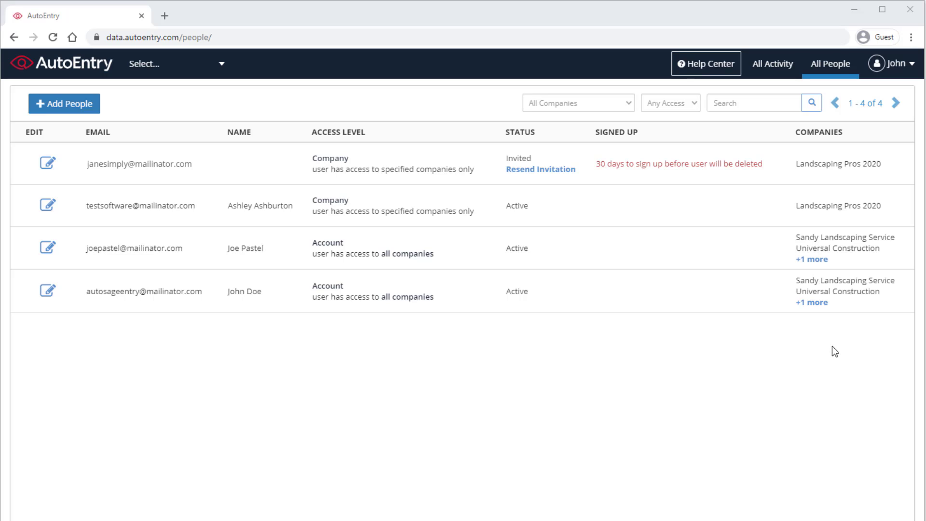
left_click(544, 170)
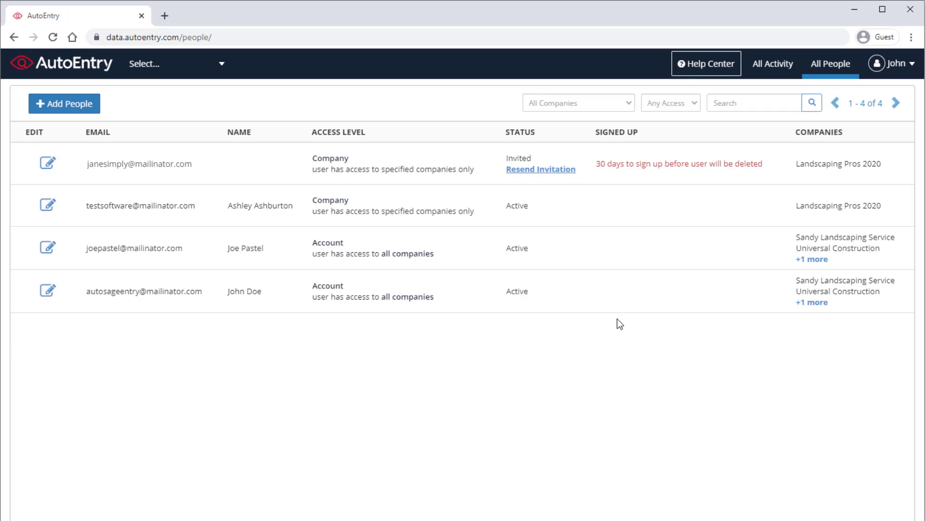